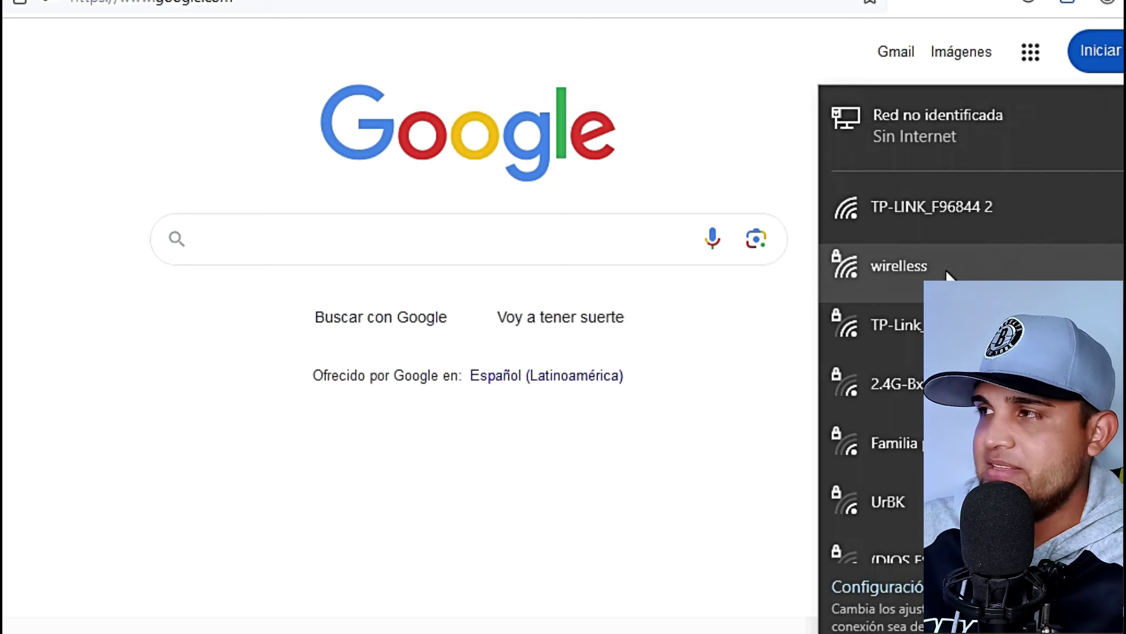
Connect the PC to the open TP-LINK_F96844 2 wireless network
click(966, 210)
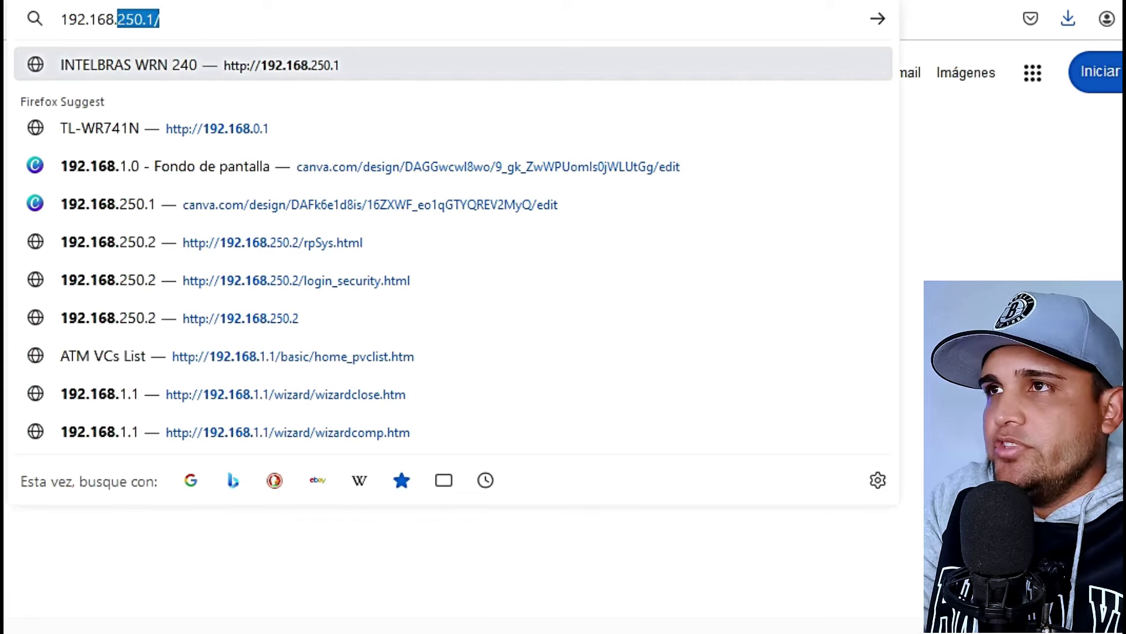
Log in to the TP-Link router at 192.168.0.1 with its admin credentials, declining to save the password
text(0.1)
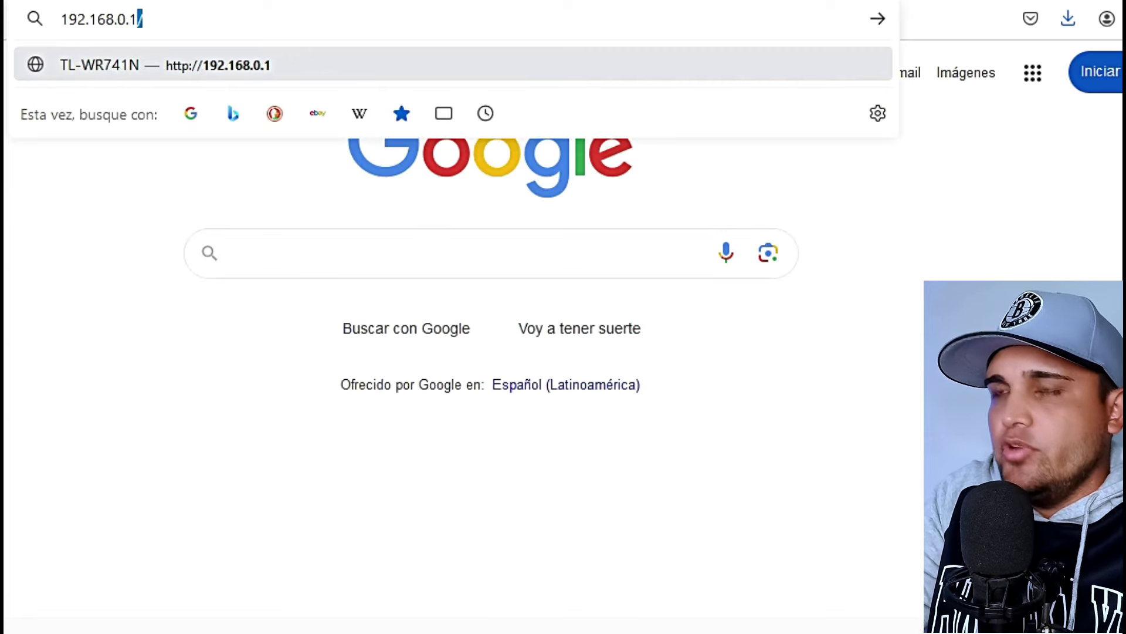
key(Return)
text(admin)
key(Tab)
text(admin)
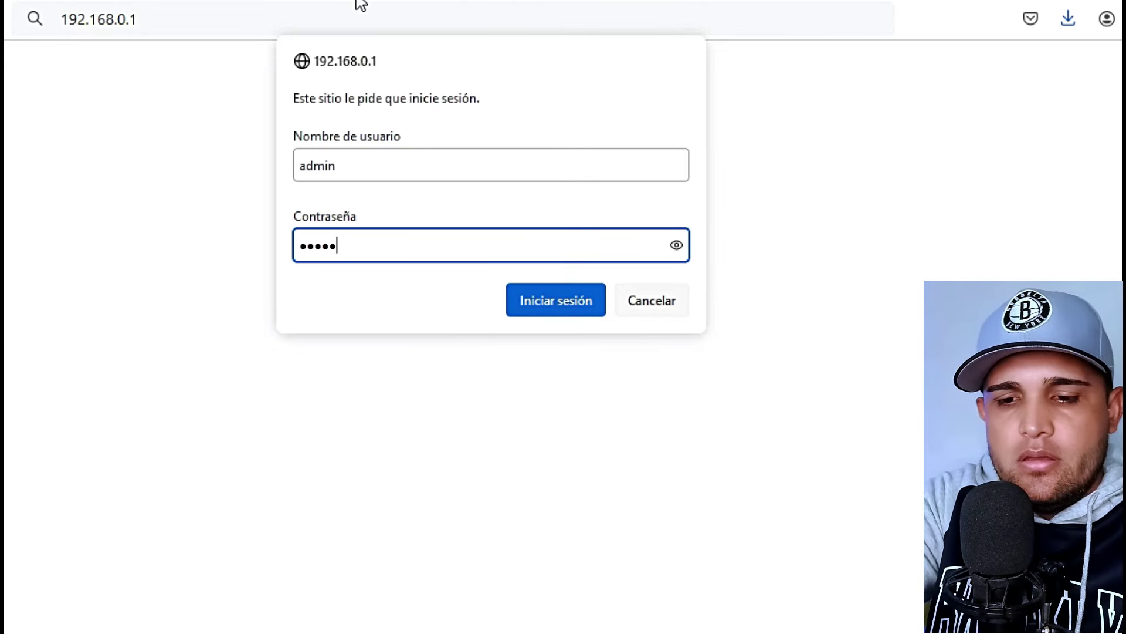
key(Return)
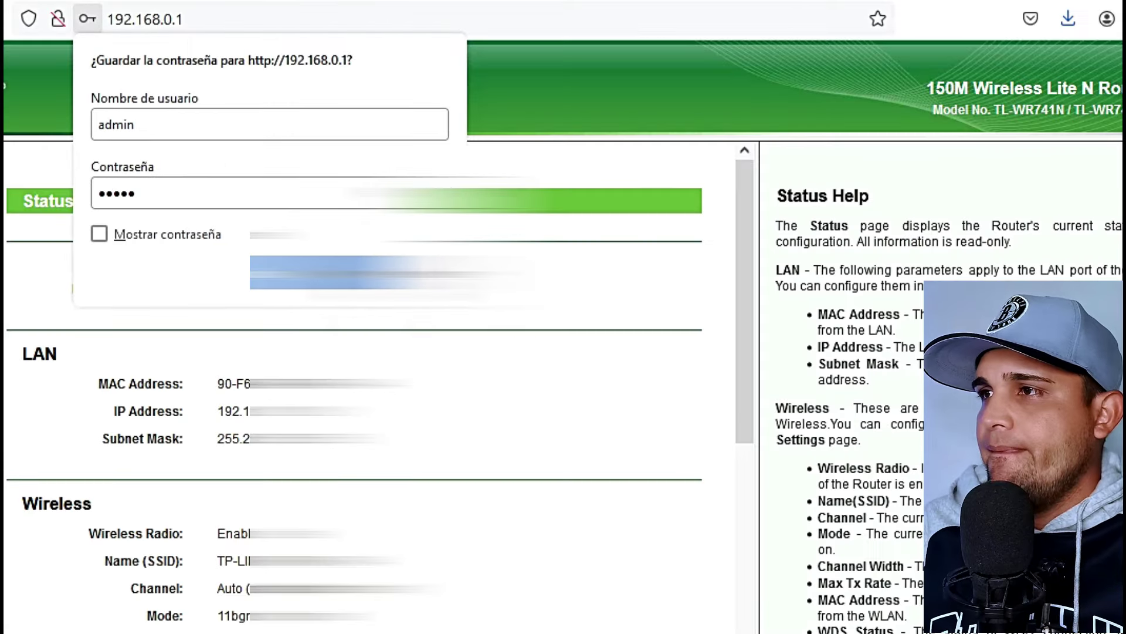
click(701, 332)
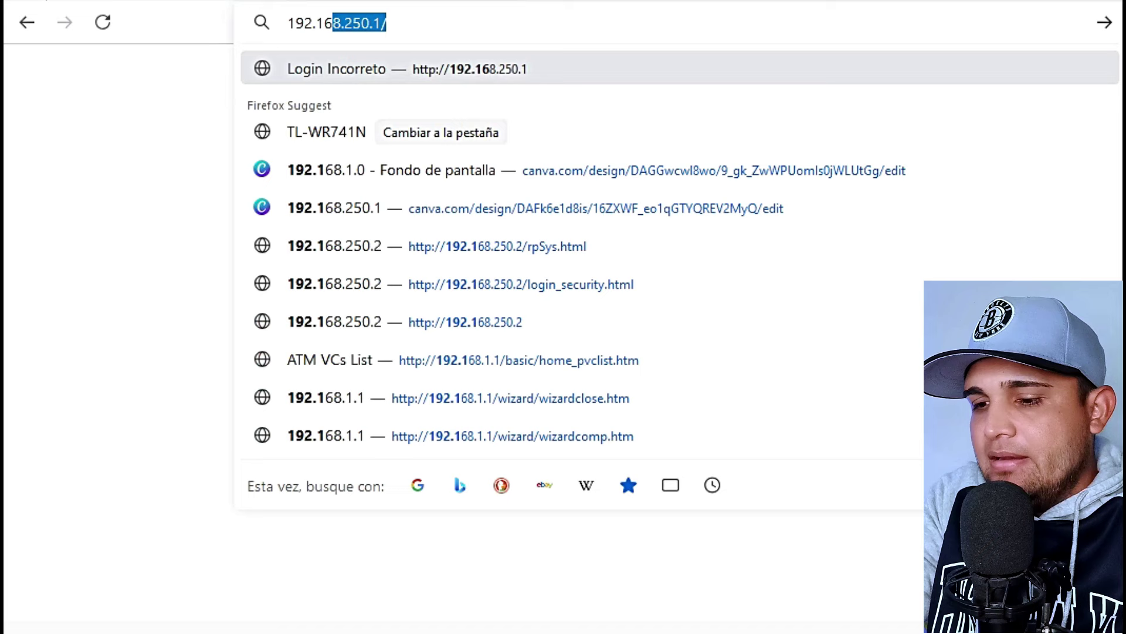
Load the main router's address 192.168.250.1 in the address bar
text(8.250.1)
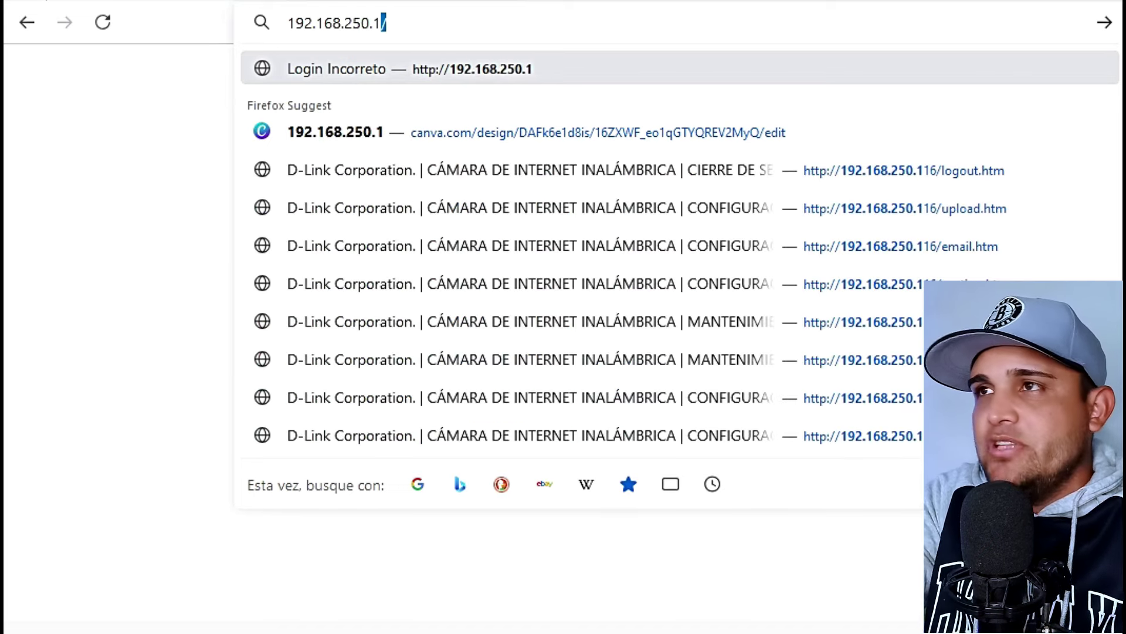
key(Return)
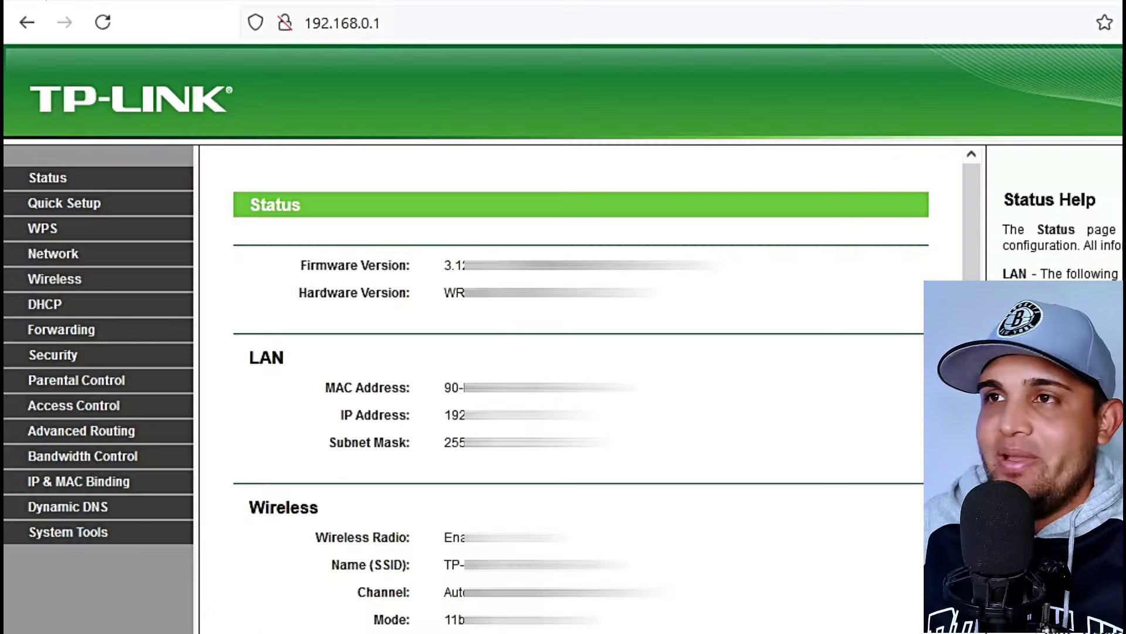
Open the WAN page and highlight the Dynamic IP address 192.168.250.109, mask and gateway 192.168.250.1
click(54, 259)
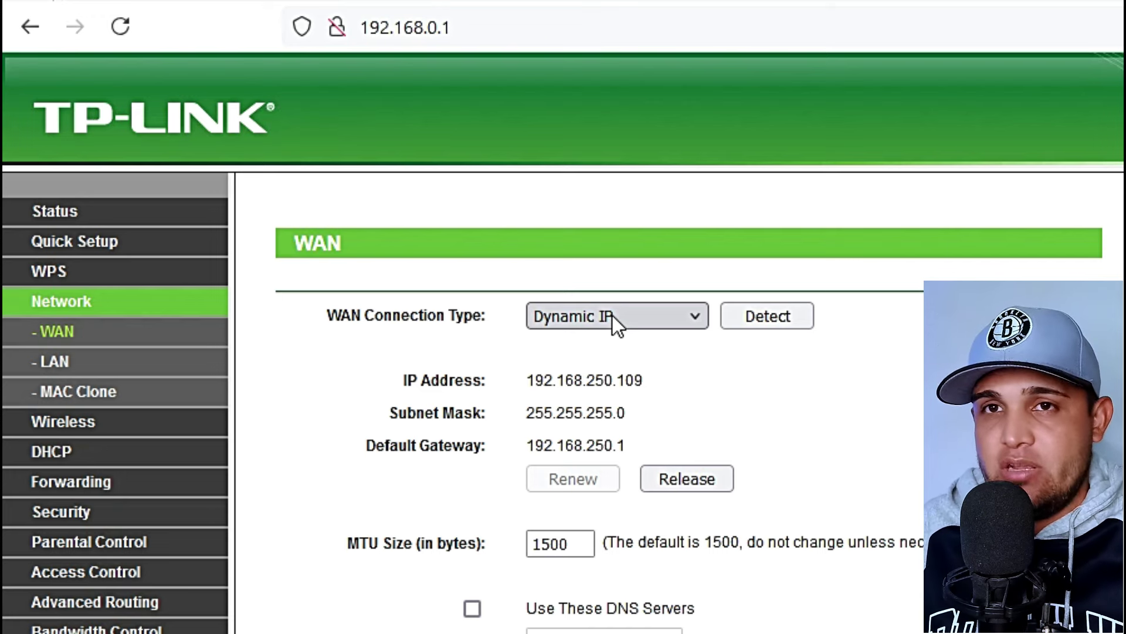
drag(529, 377, 643, 435)
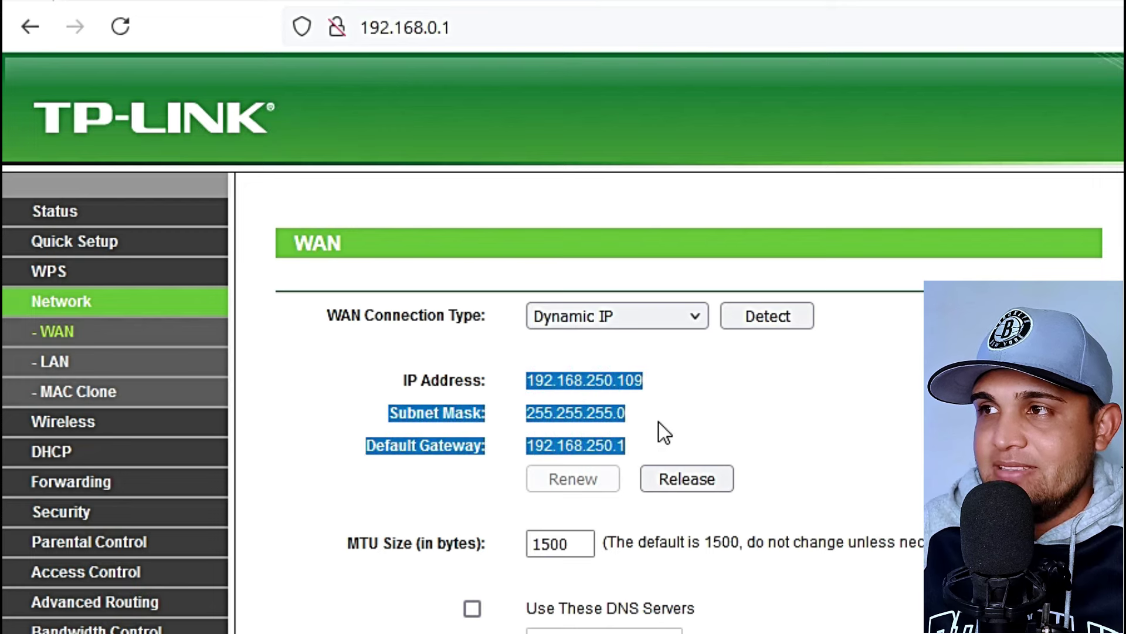
click(659, 421)
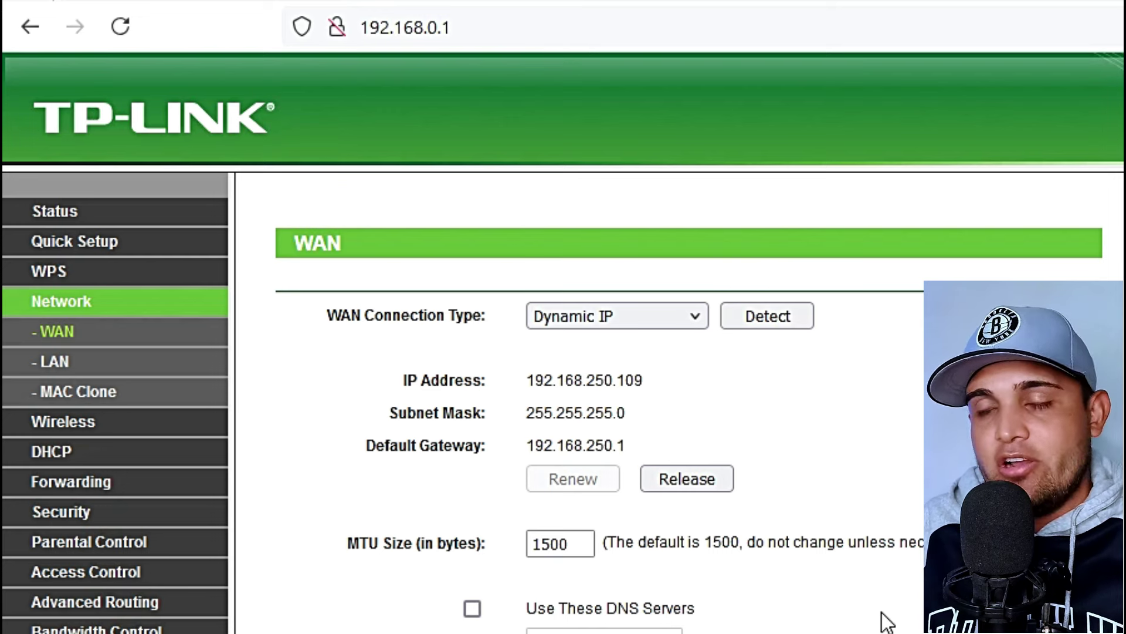
Open the DHCP settings and highlight the start address 192.168.0.100
click(51, 452)
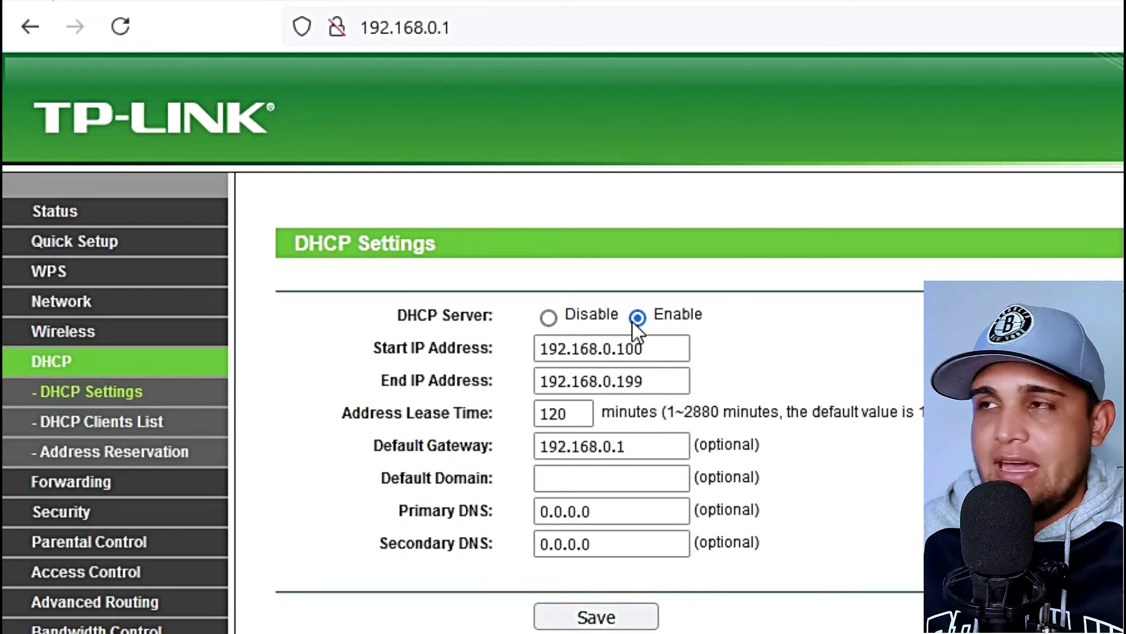
drag(674, 351, 529, 347)
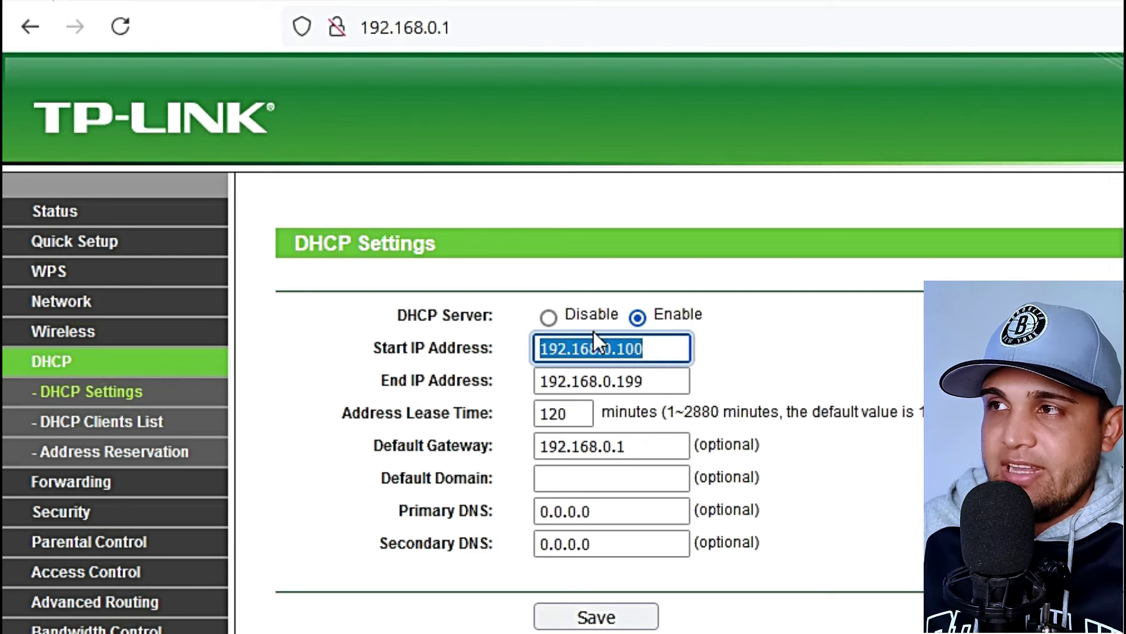
click(646, 347)
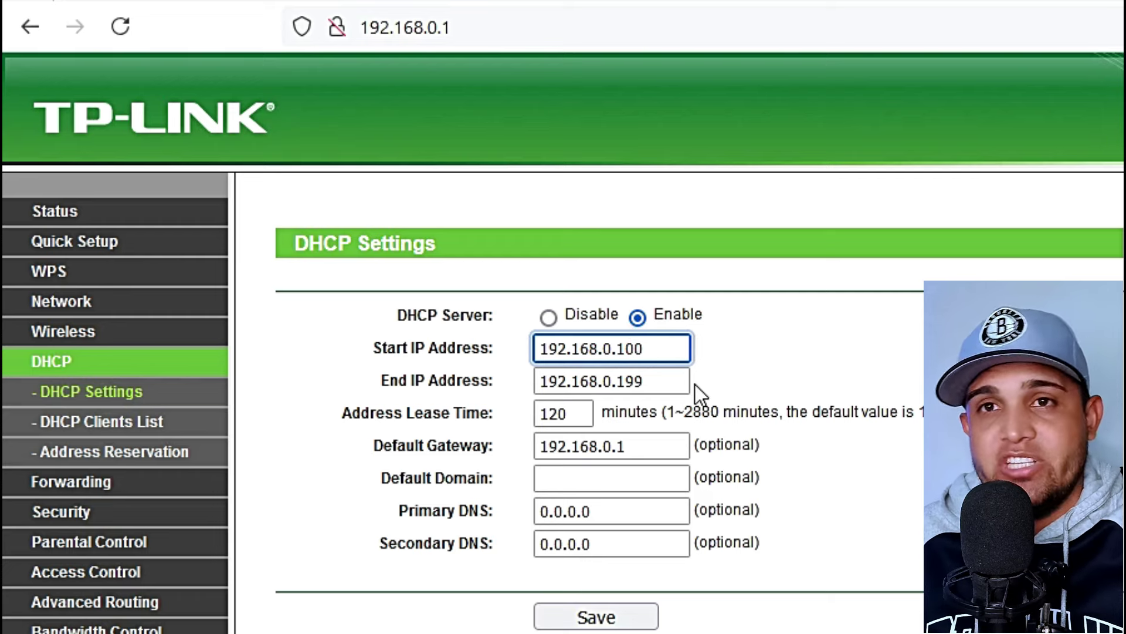
key(ctrl+a)
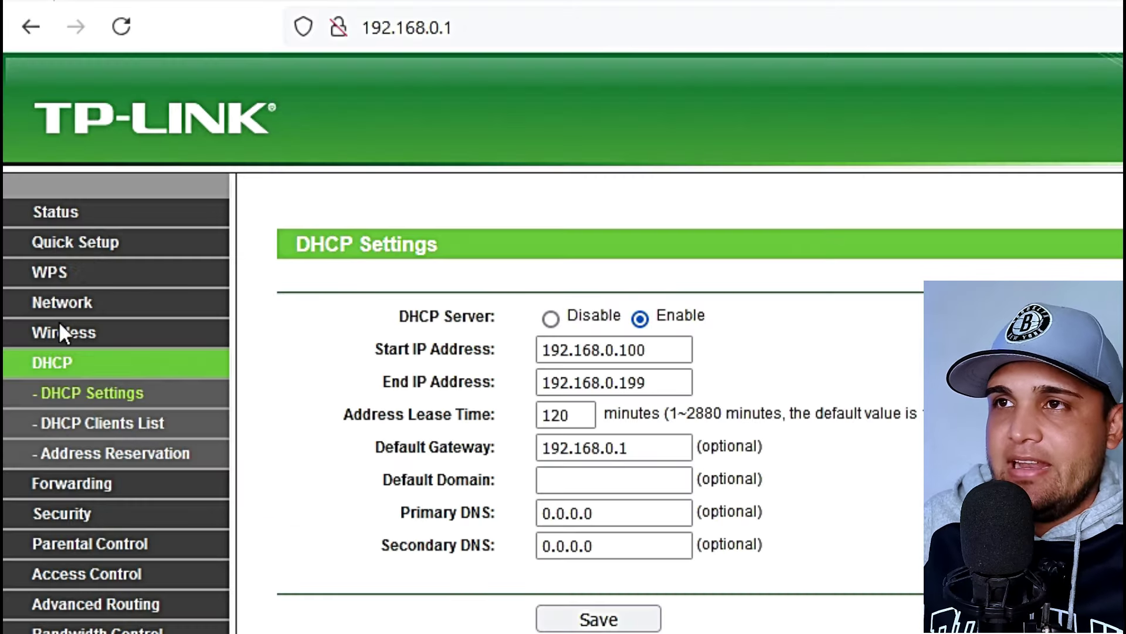
Open Network > LAN and inspect the router's LAN IP 192.168.0.1
click(59, 303)
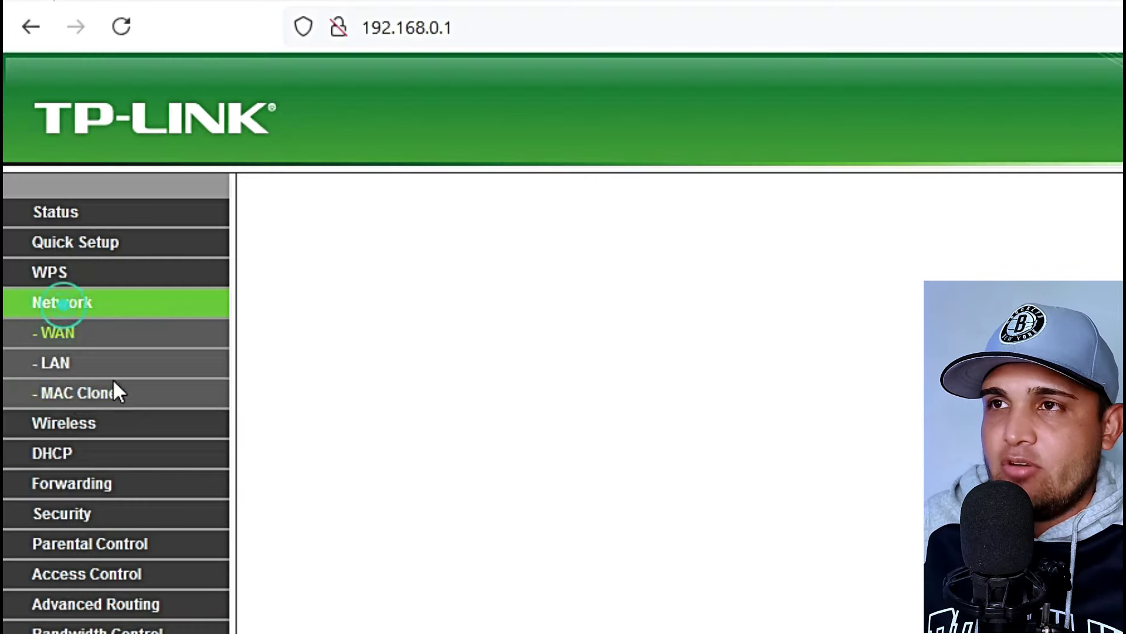
click(69, 365)
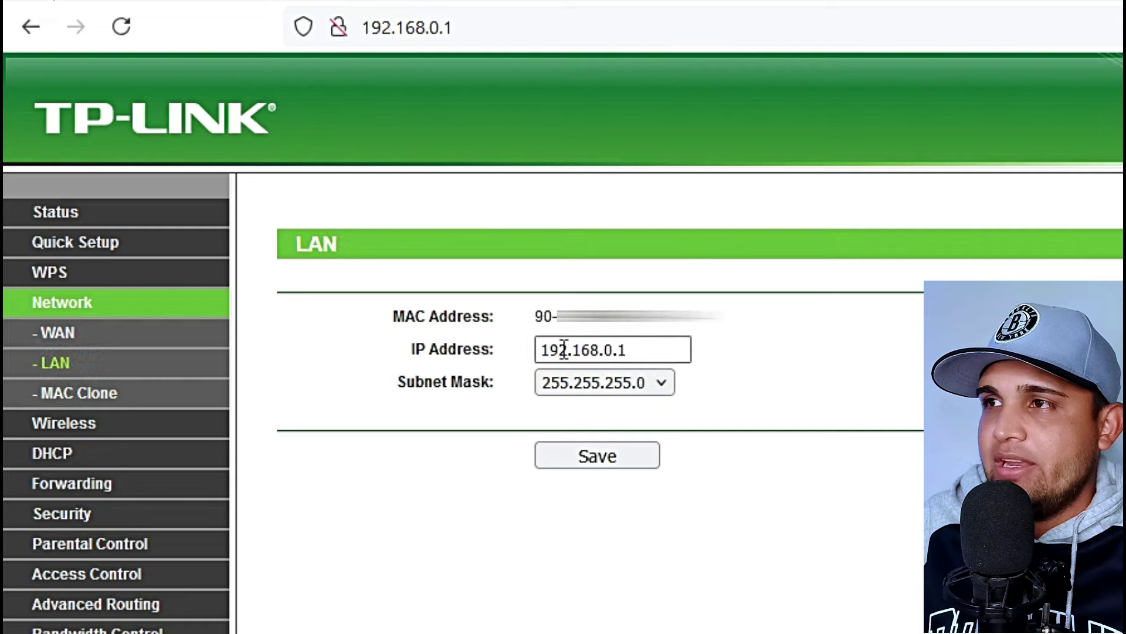
triple_click(652, 355)
click(857, 528)
click(586, 350)
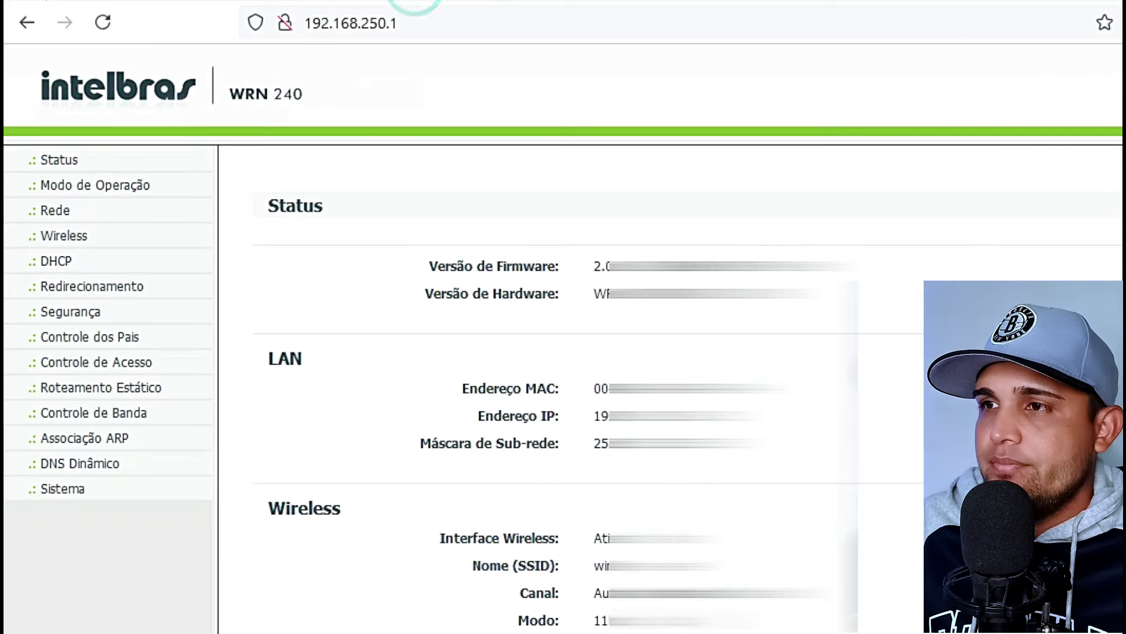
On the Intelbras status page, highlight the WAN section and its DNS server entry
scroll(569, 387, down, 5)
drag(267, 318, 337, 329)
drag(471, 458, 555, 456)
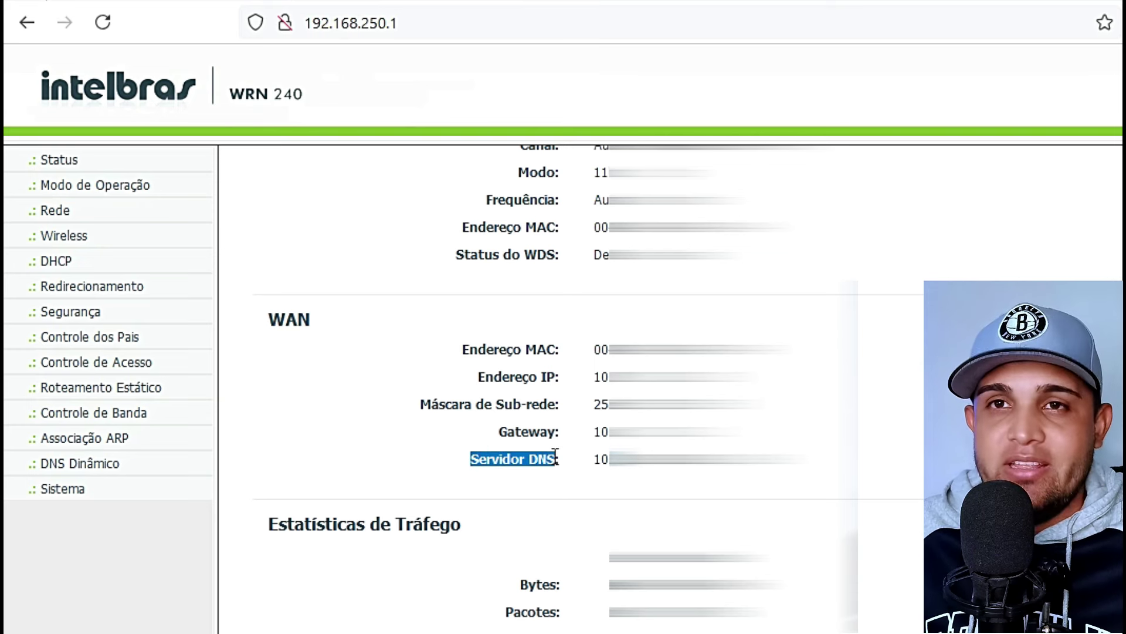
scroll(554, 461, up, 8)
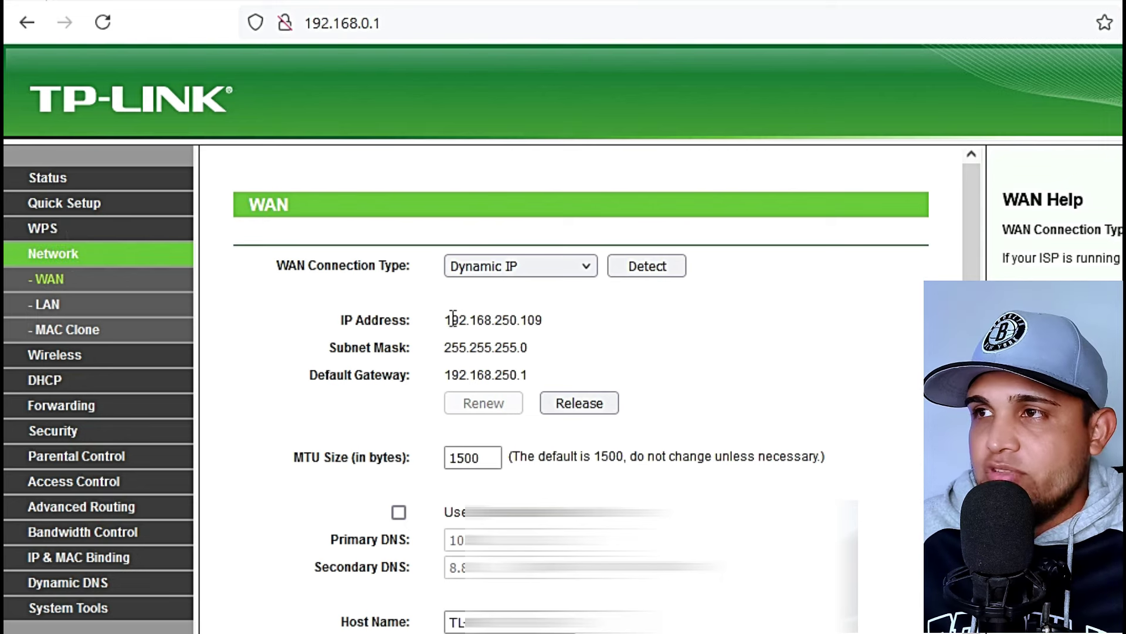
drag(449, 319, 541, 363)
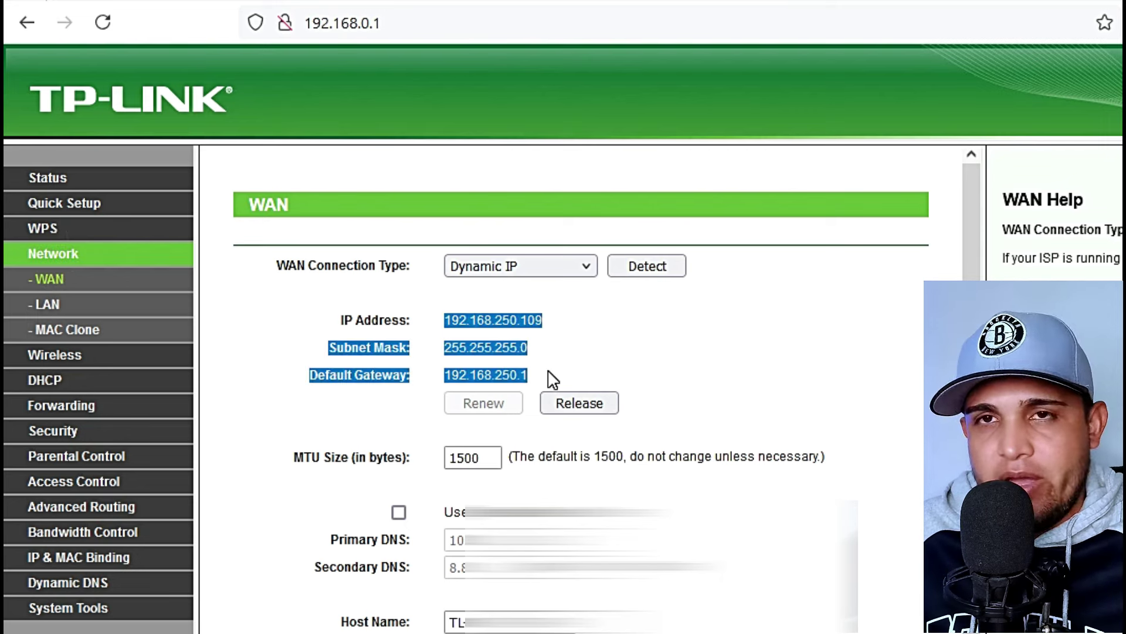
click(334, 536)
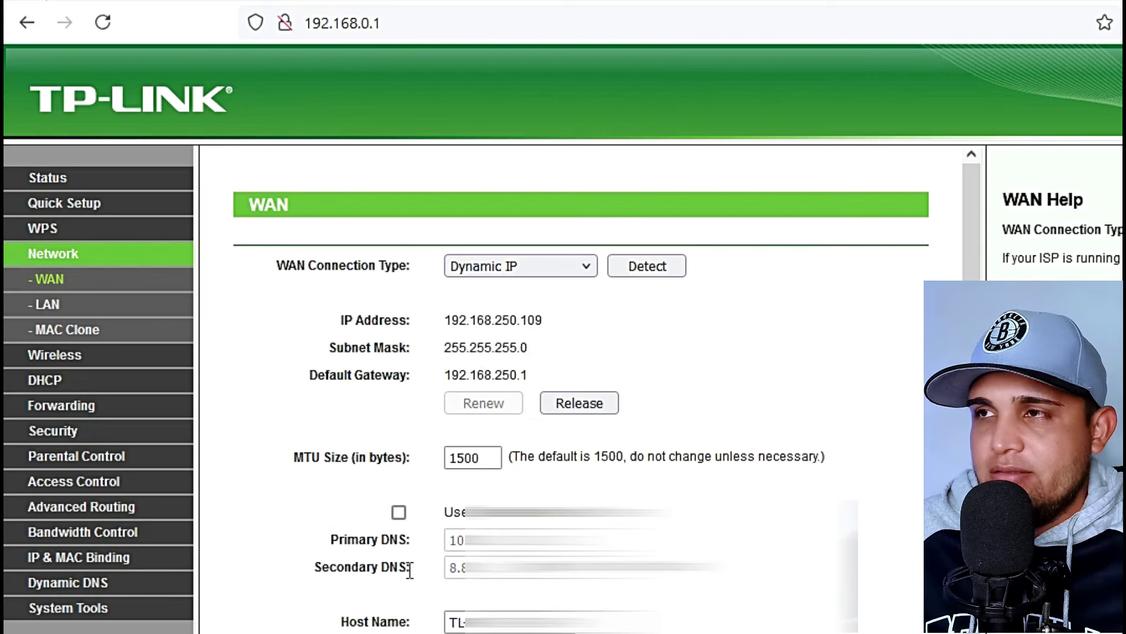
drag(445, 319, 528, 379)
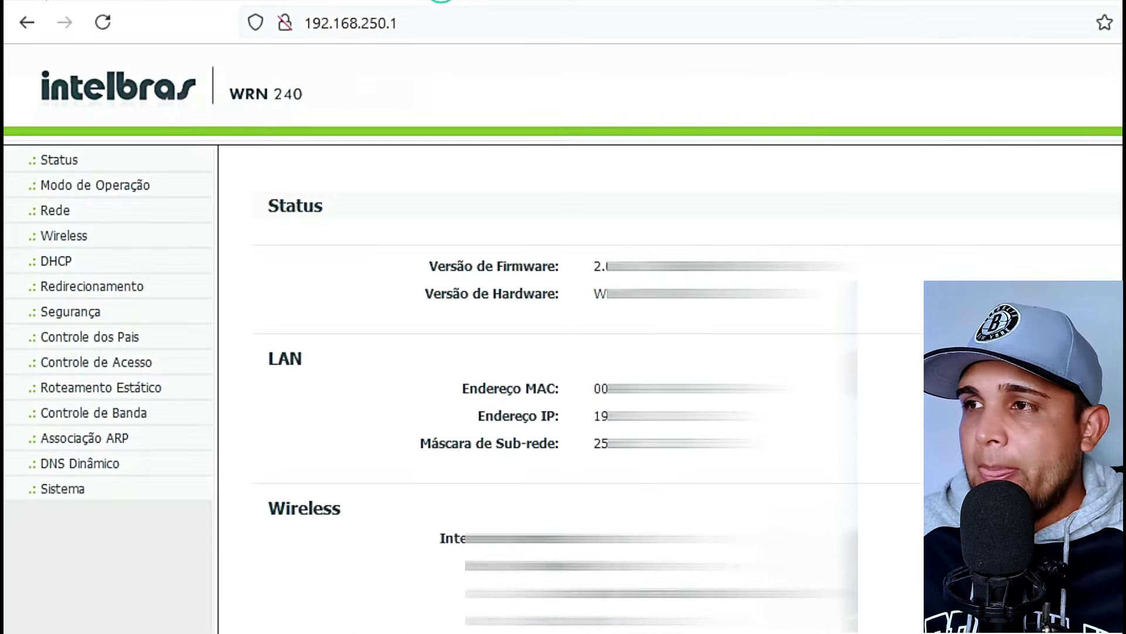
scroll(498, 527, down, 7)
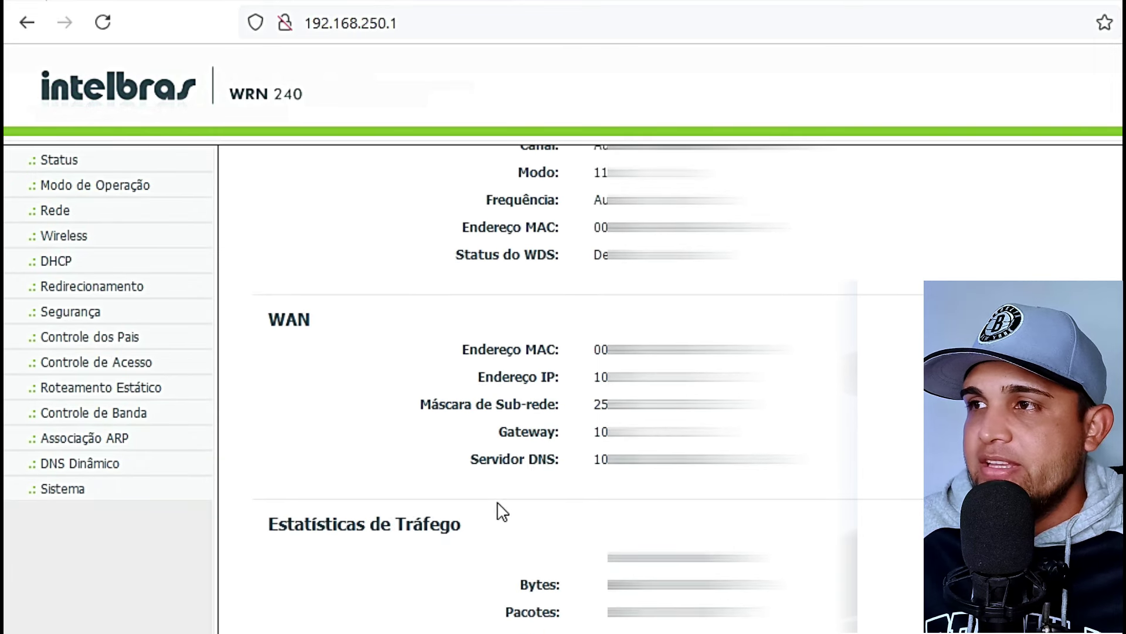
drag(477, 459, 551, 459)
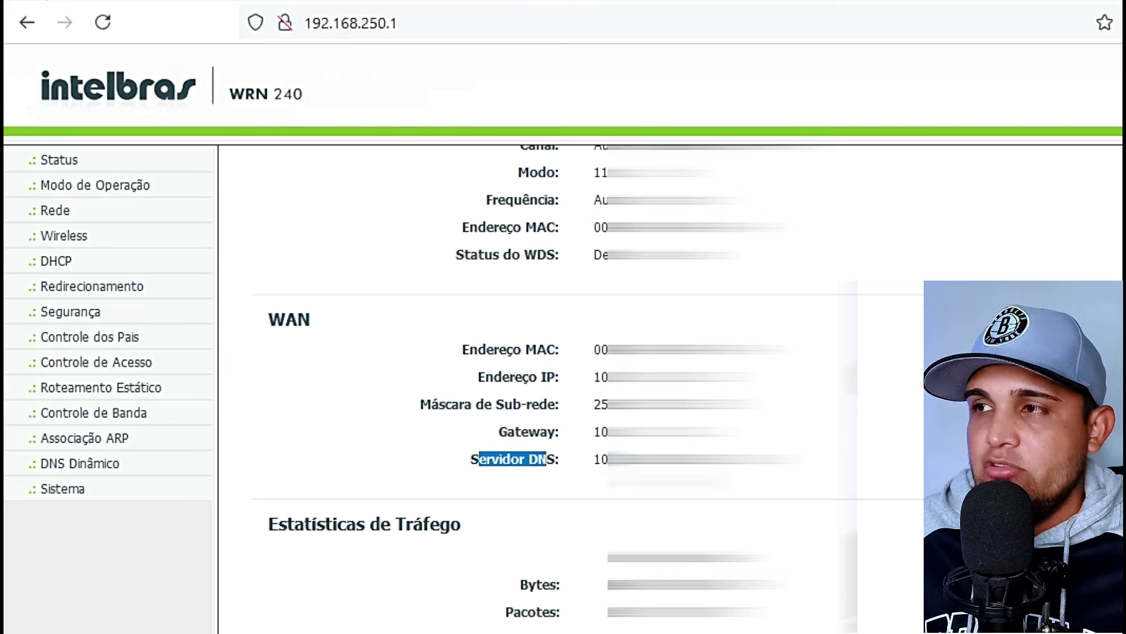
Leave Use These DNS Servers unticked on the WAN page, then select wireless network name TP-LINK_F96844
click(202, 3)
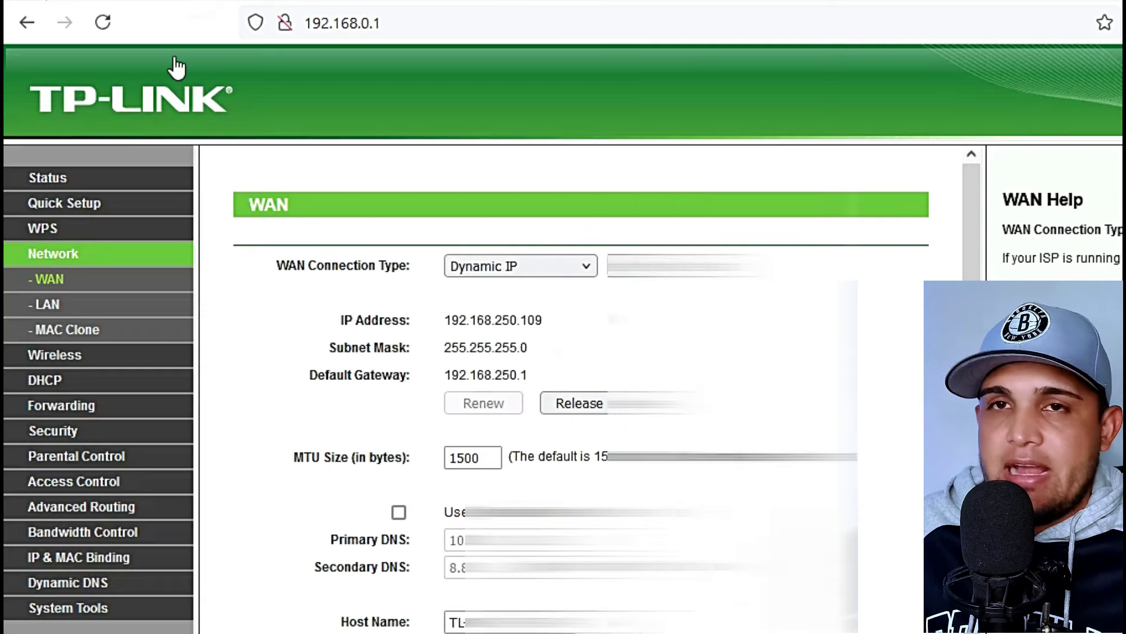
click(399, 512)
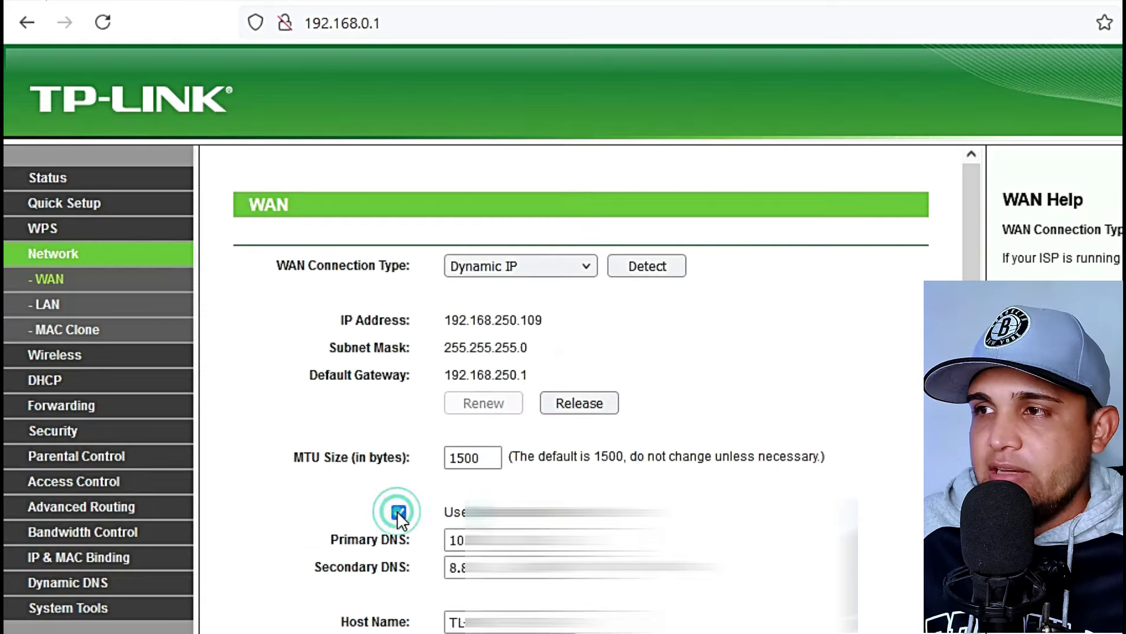
key(Tab)
key(Tab)
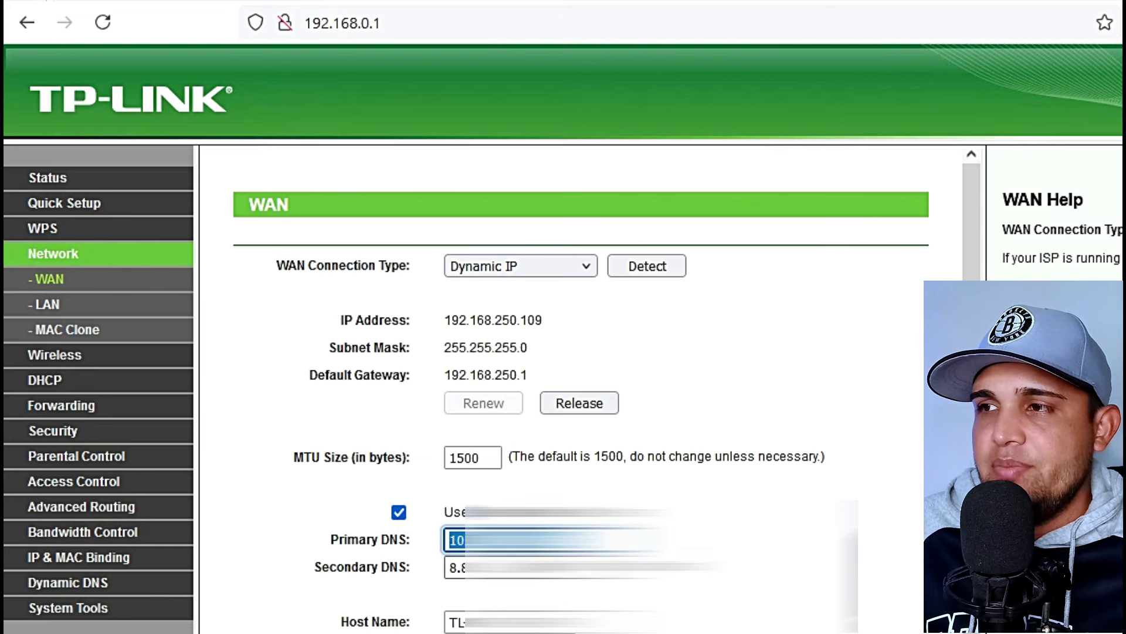
click(399, 512)
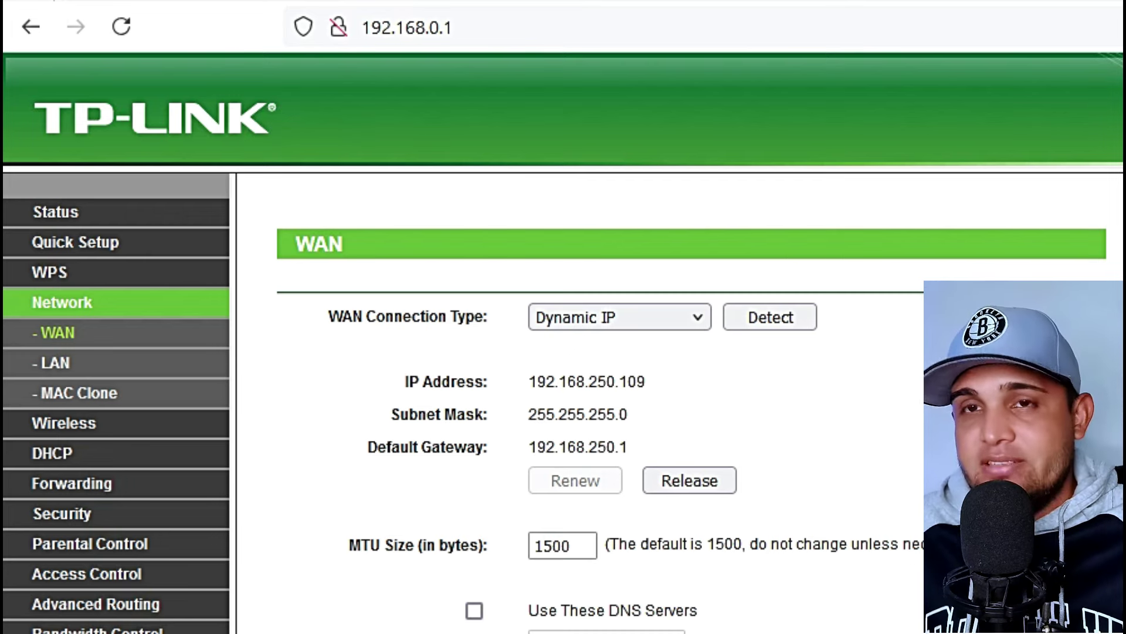
click(63, 424)
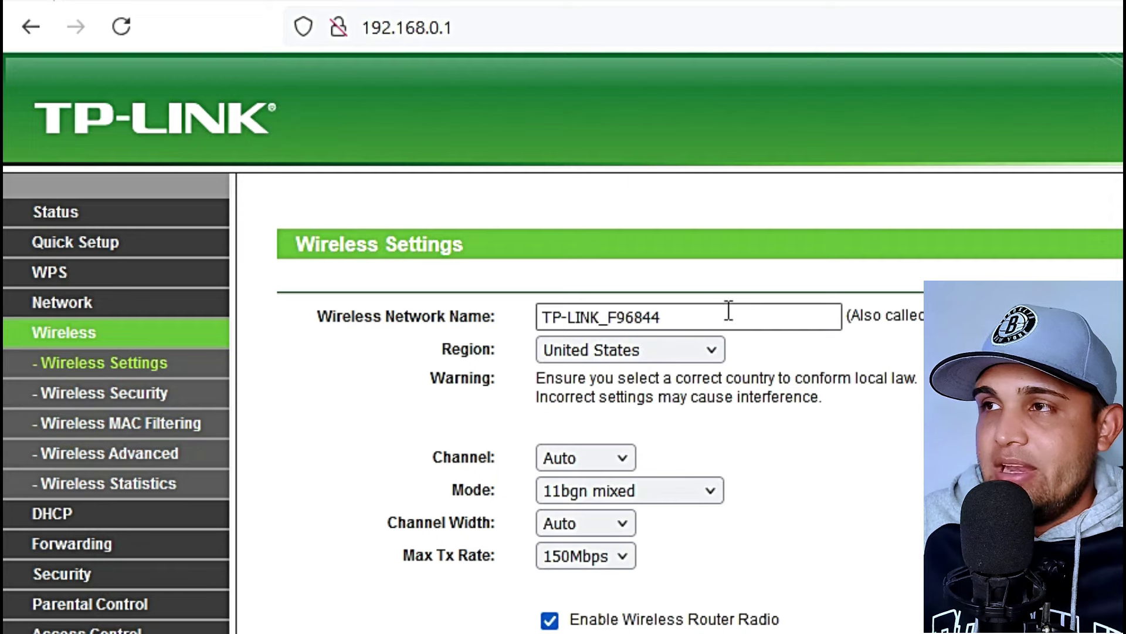
drag(729, 311, 503, 316)
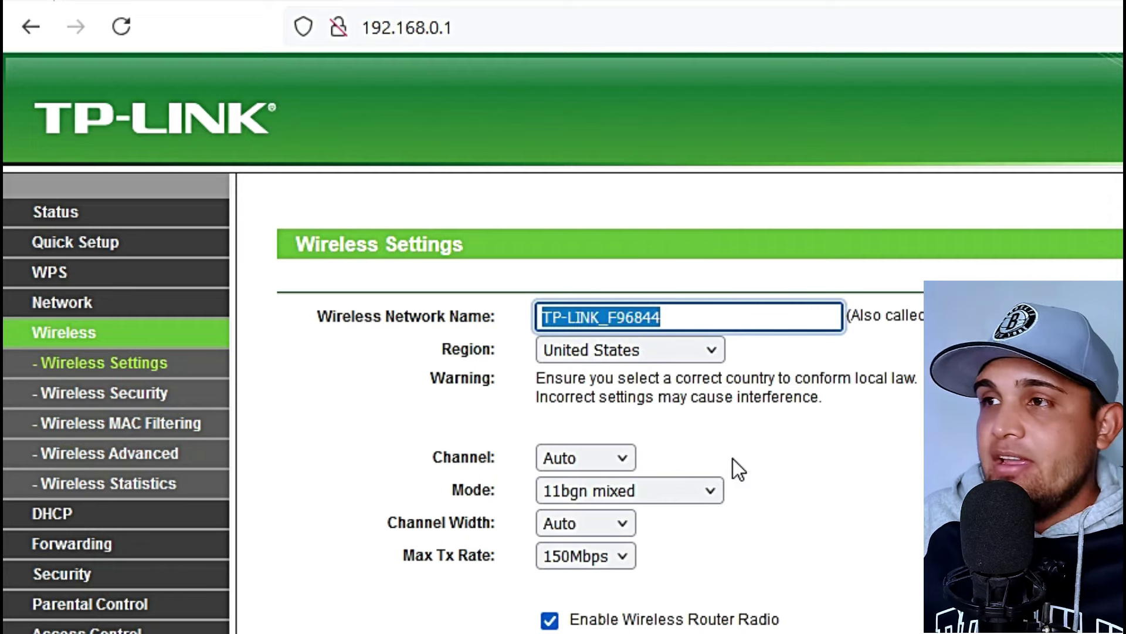